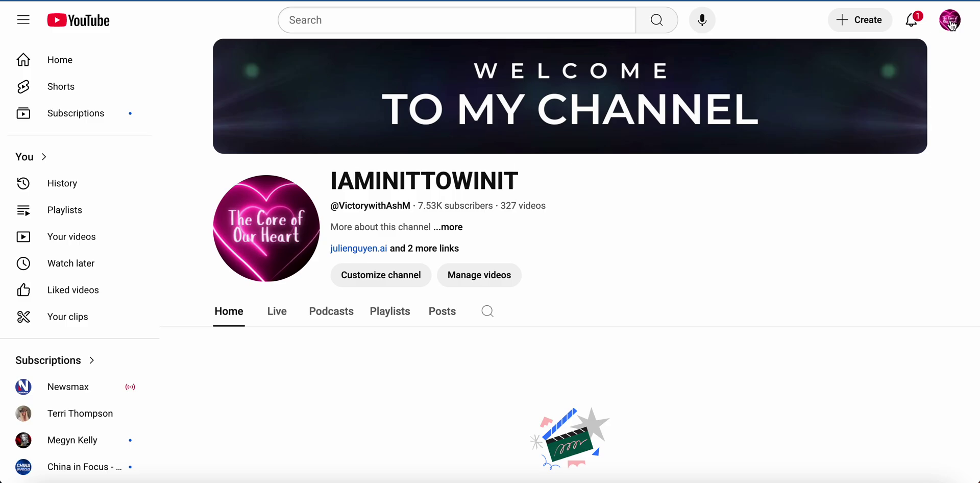
Choose Go live from the Create menu to open the webcam Create stream Details form
left_click(952, 25)
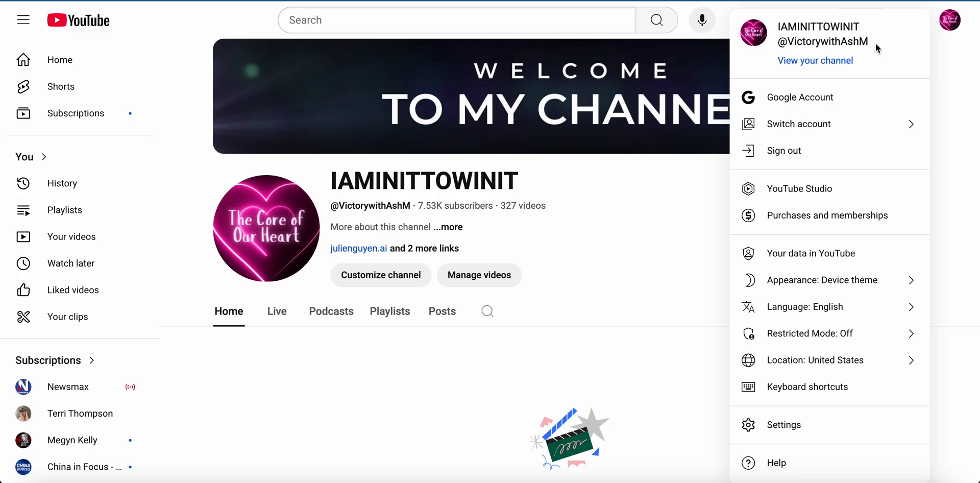
left_click(951, 28)
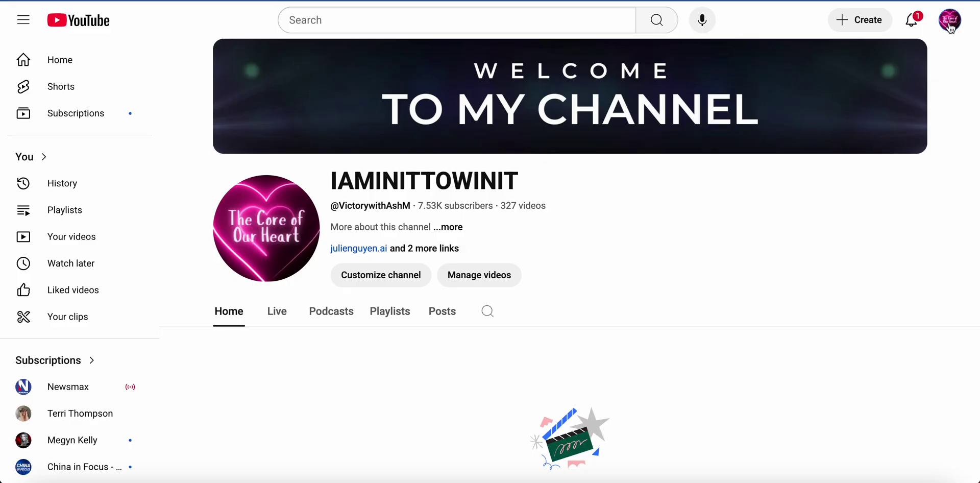
left_click(866, 34)
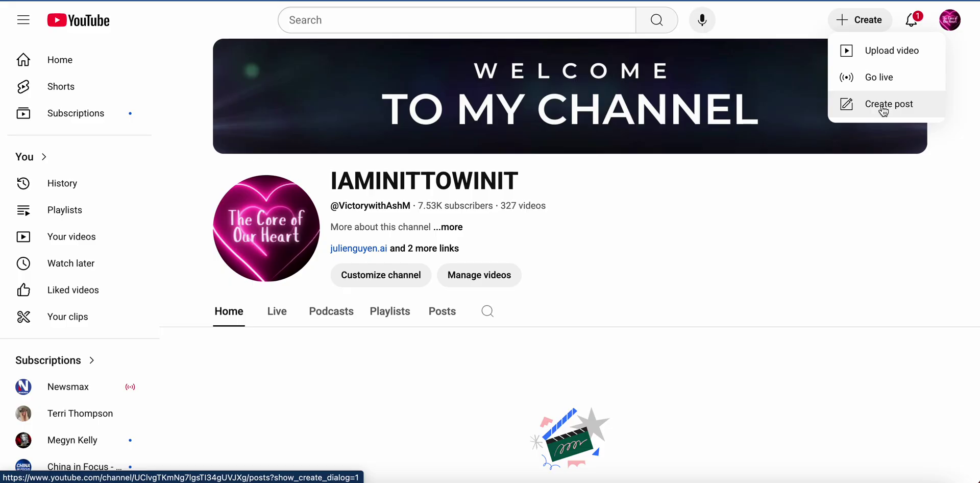
left_click(886, 81)
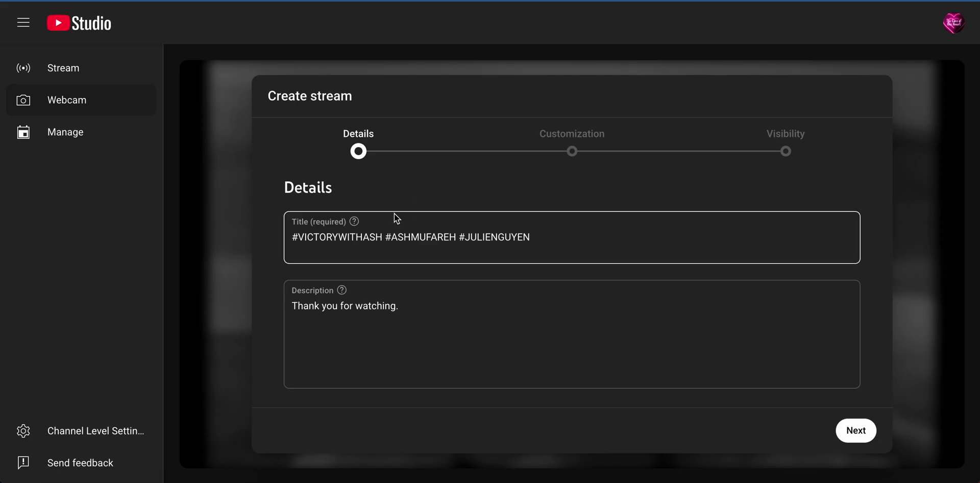
Insert 'THIS IS A LIVE STREAMING TEST' at the start of the stream title, before the hashtags
left_click(292, 237)
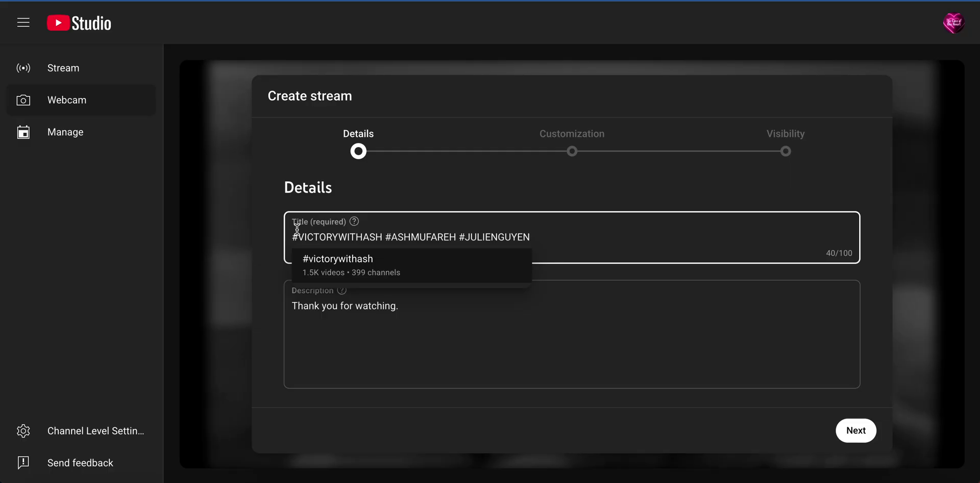
type("THIS IS A ")
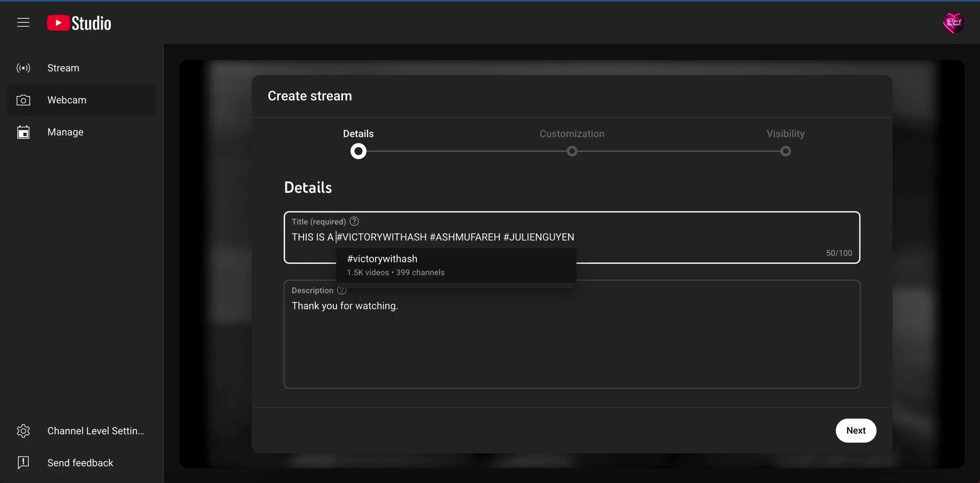
type("LIVE ")
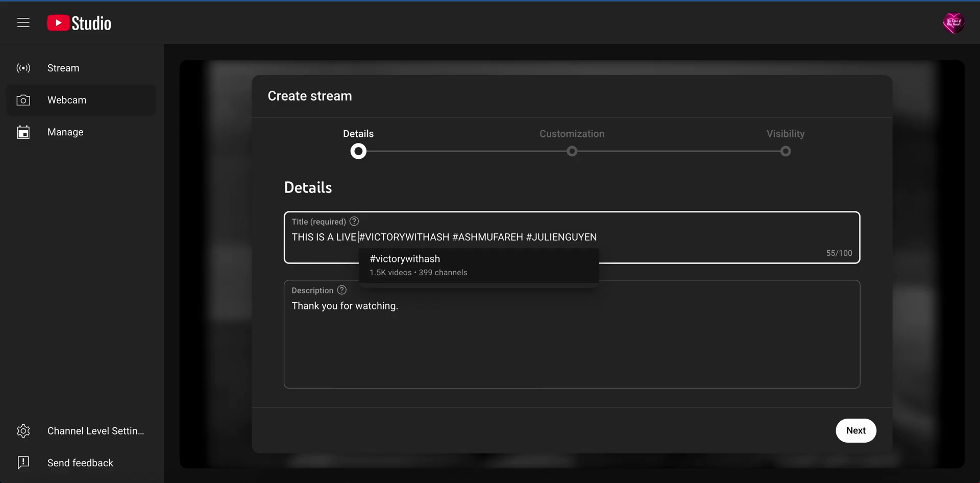
type("ST")
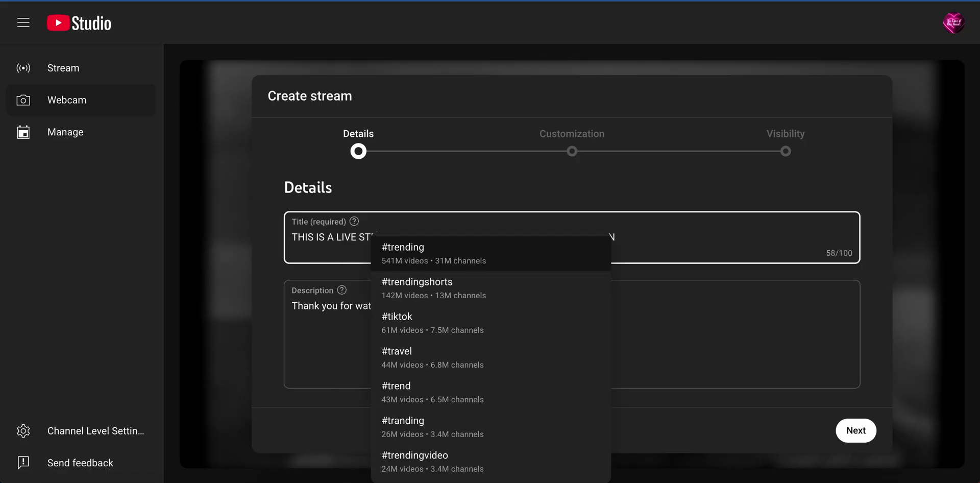
type("REAMIN")
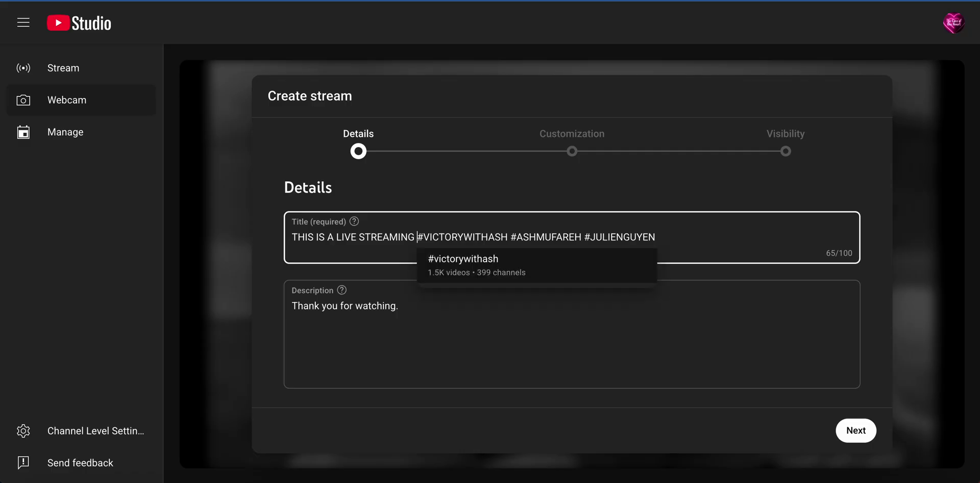
type("G TEST")
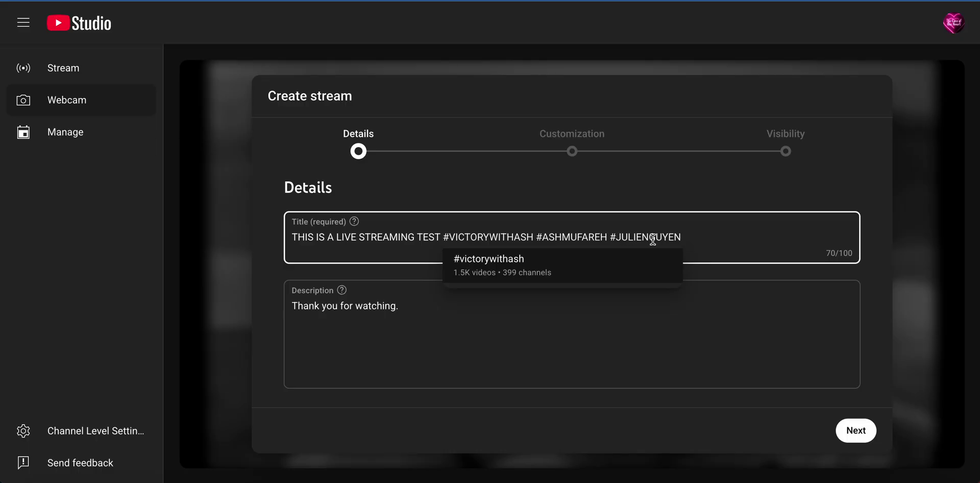
left_click(694, 242)
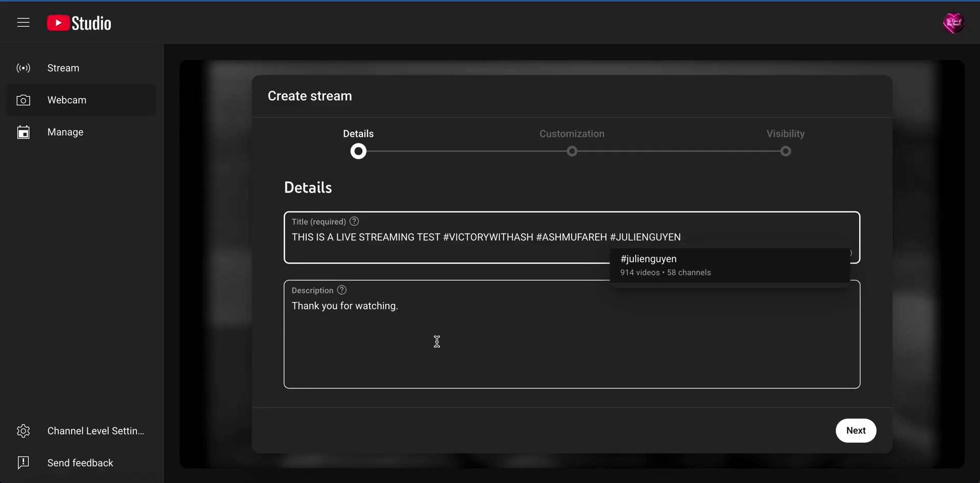
scroll(437, 342, "down", 2)
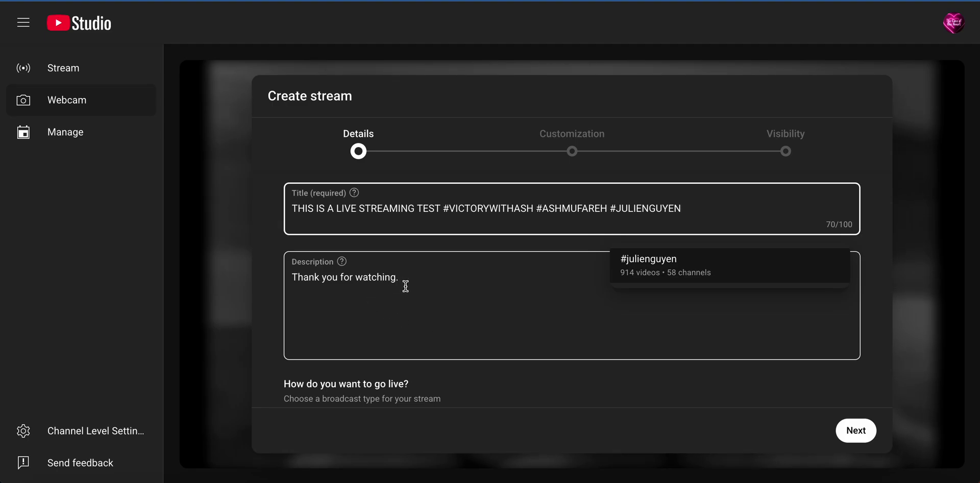
left_click(338, 310)
scroll(338, 310, "down", 1)
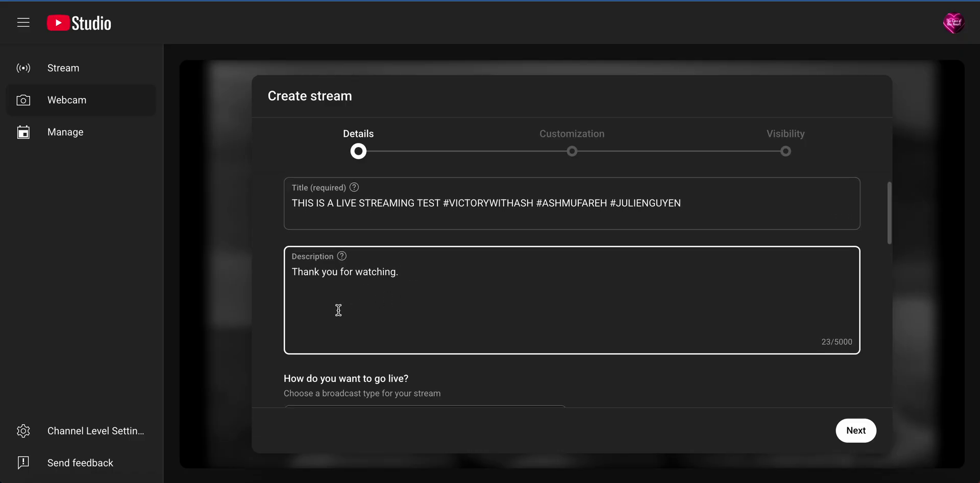
scroll(338, 310, "down", 3)
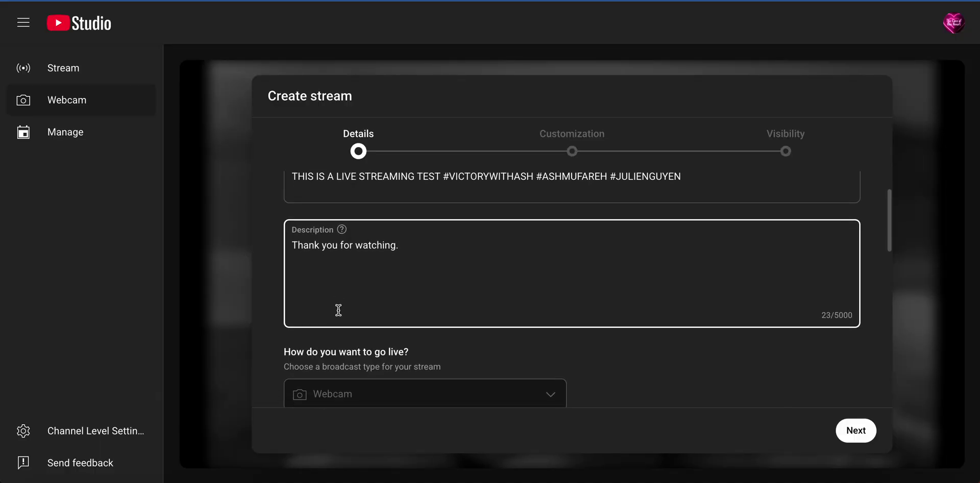
scroll(338, 310, "down", 2)
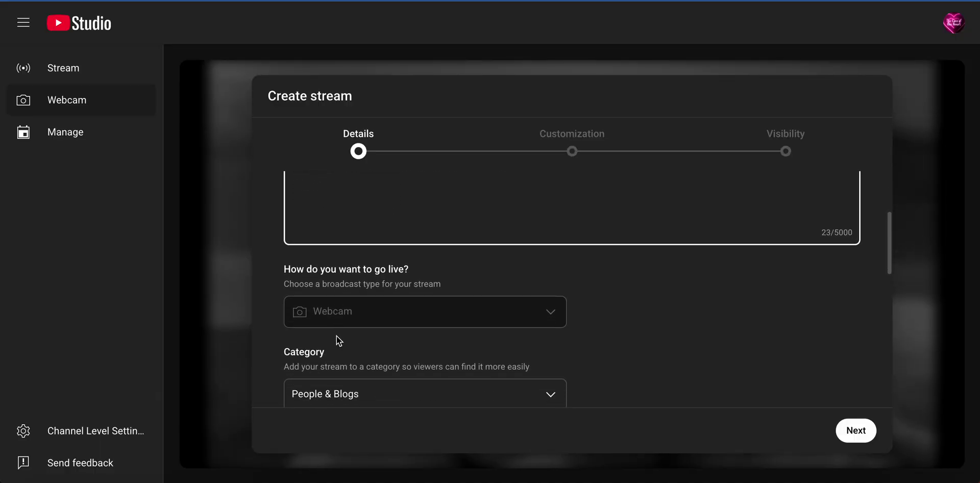
scroll(338, 337, "down", 1)
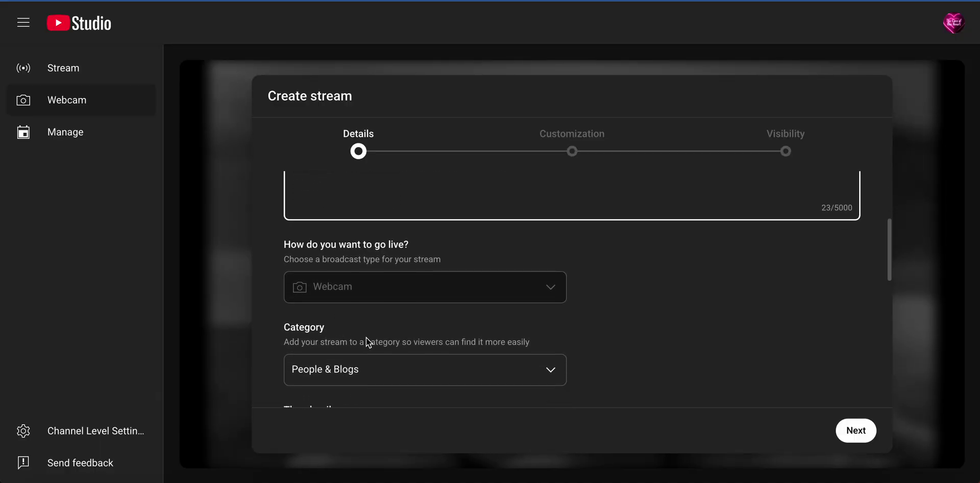
scroll(366, 338, "down", 2)
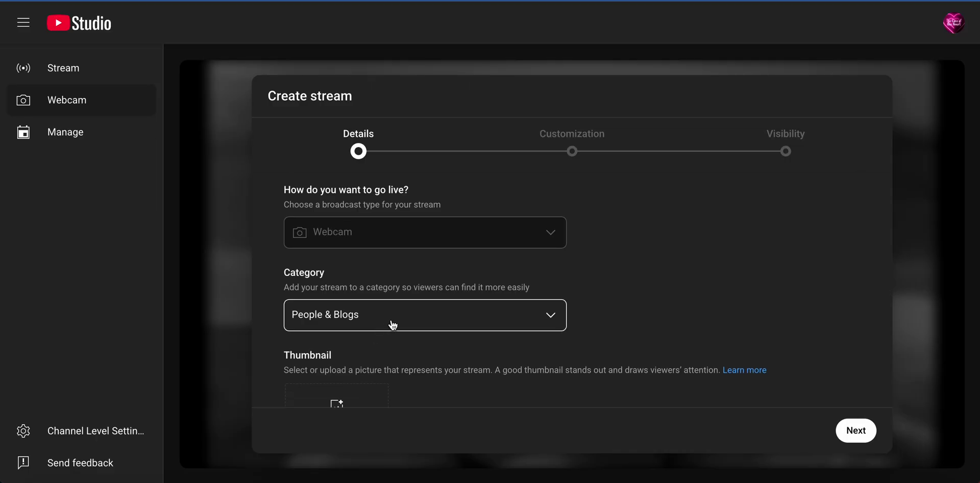
left_click(553, 321)
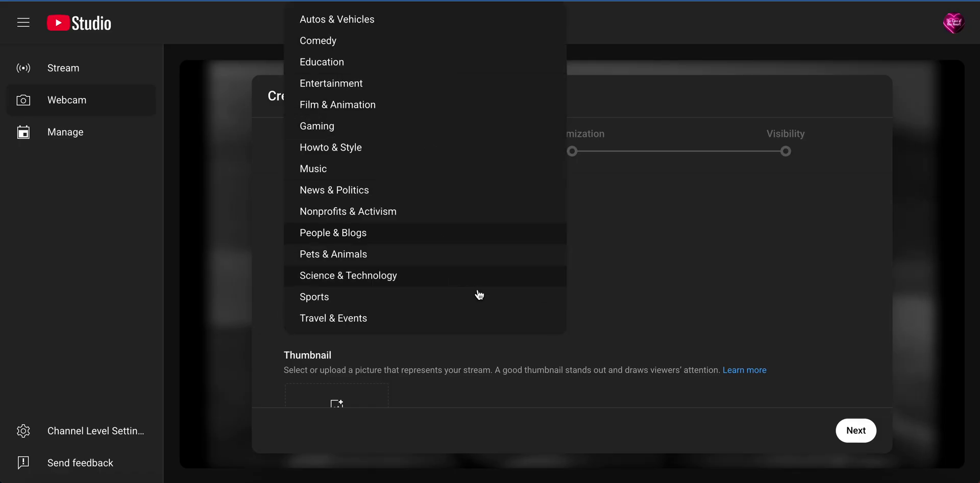
left_click(594, 306)
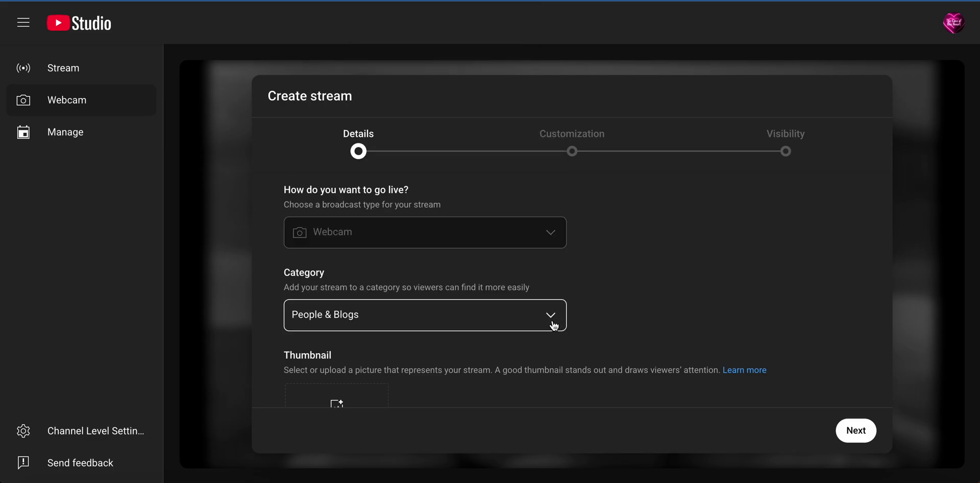
scroll(544, 327, "down", 2)
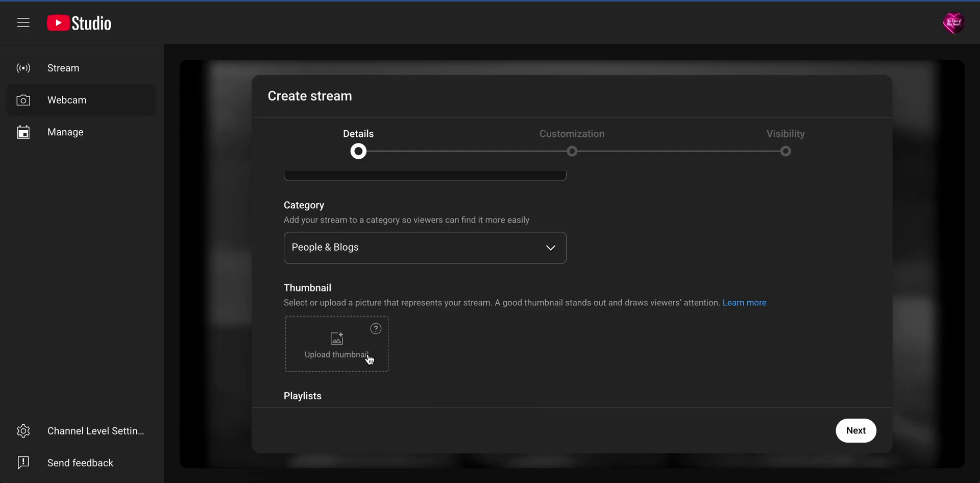
Upload CIRLCLE.png from Downloads as the stream's thumbnail
left_click(340, 354)
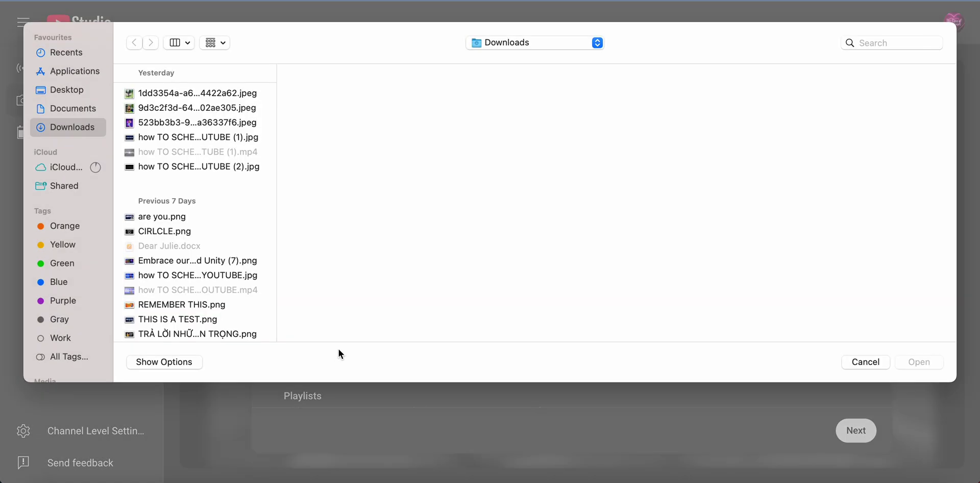
left_click(174, 232)
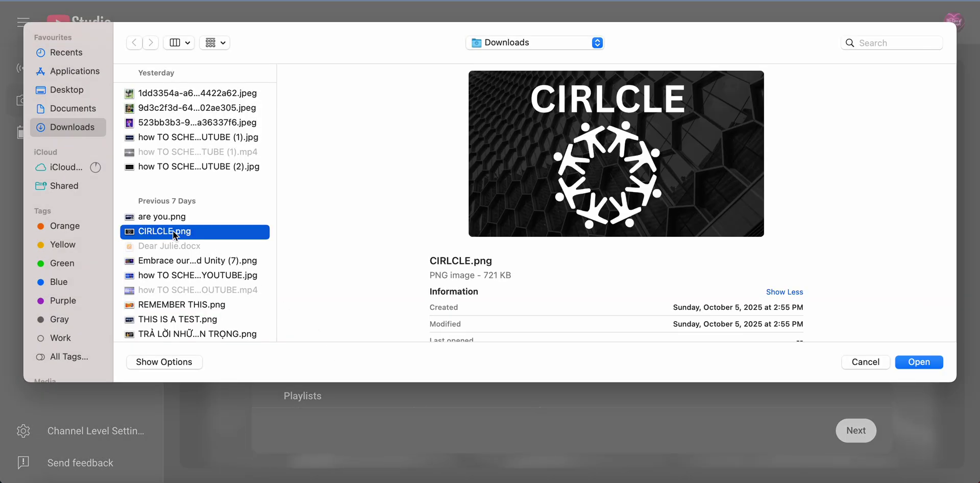
left_click(925, 363)
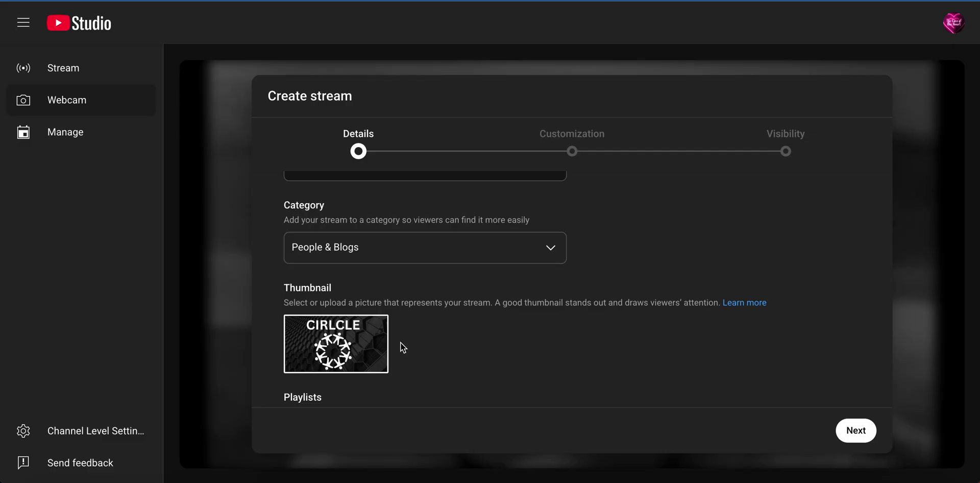
scroll(375, 345, "down", 2)
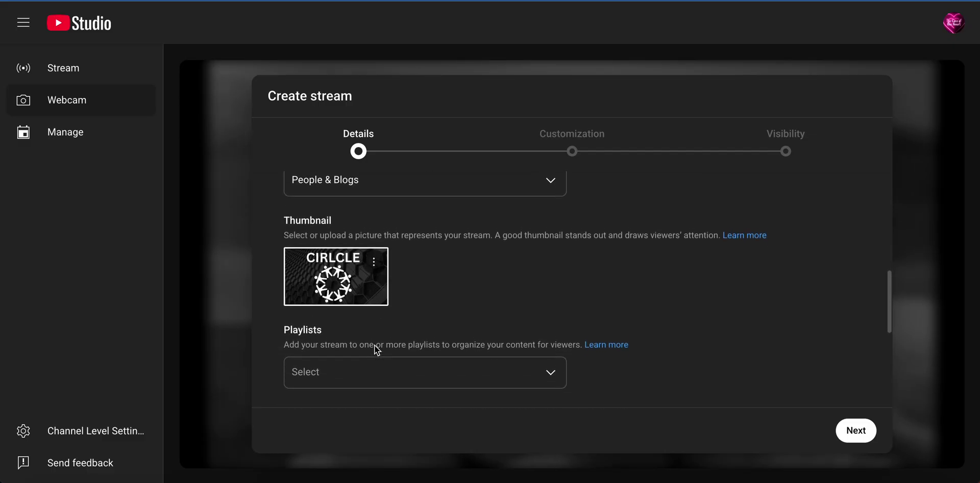
scroll(375, 345, "down", 2)
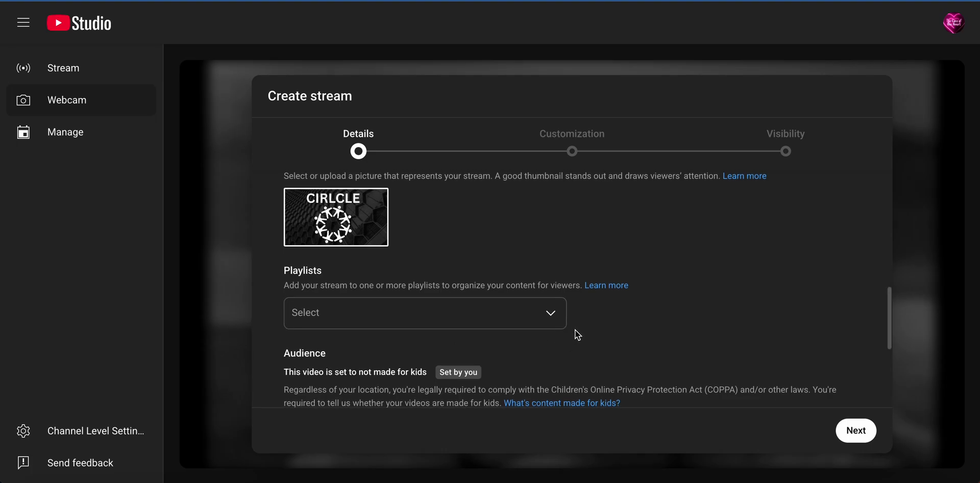
scroll(575, 330, "down", 2)
scroll(577, 334, "down", 1)
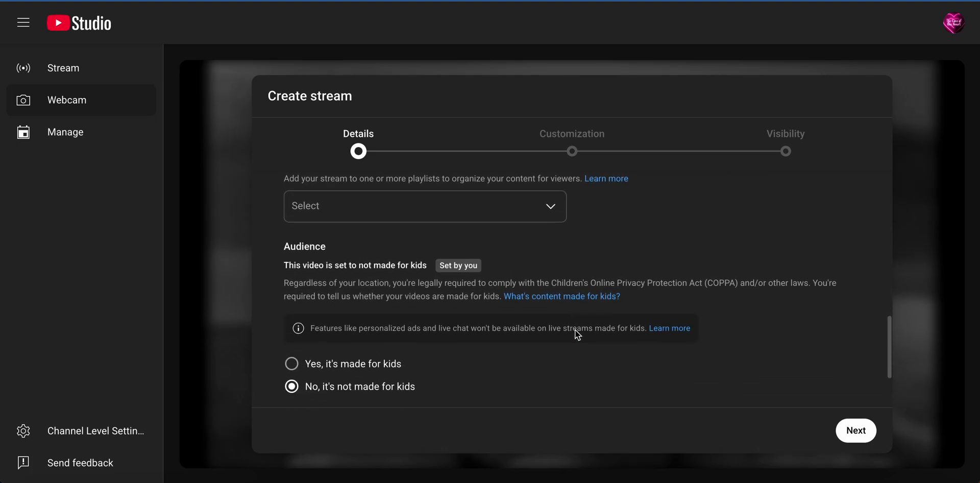
scroll(521, 370, "down", 1)
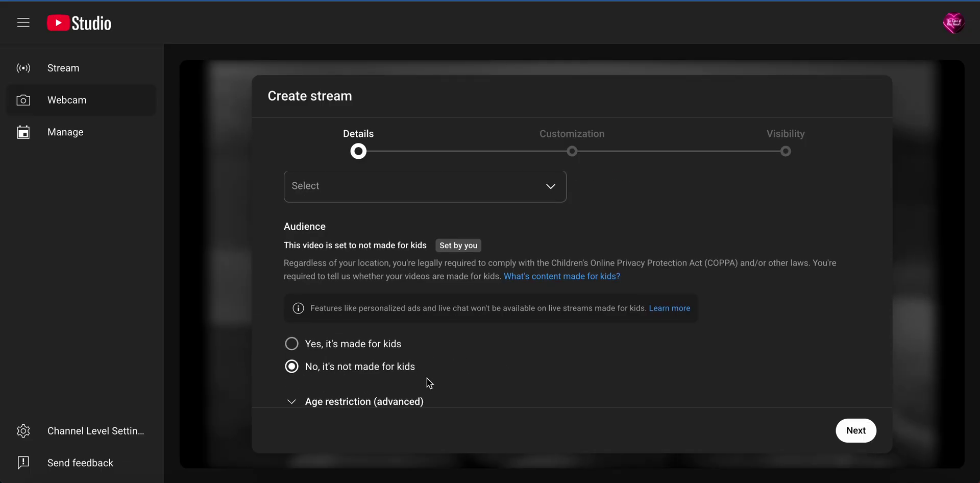
scroll(429, 383, "down", 3)
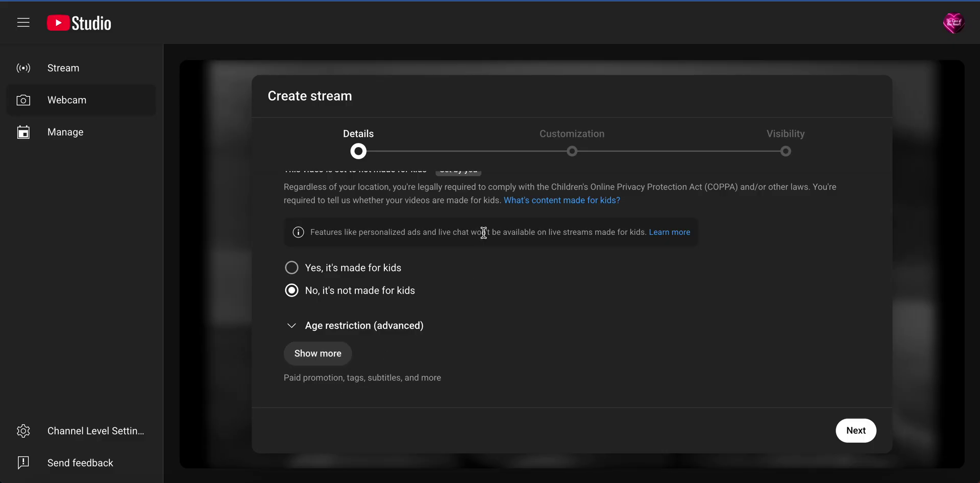
scroll(479, 234, "up", 10)
scroll(476, 232, "up", 3)
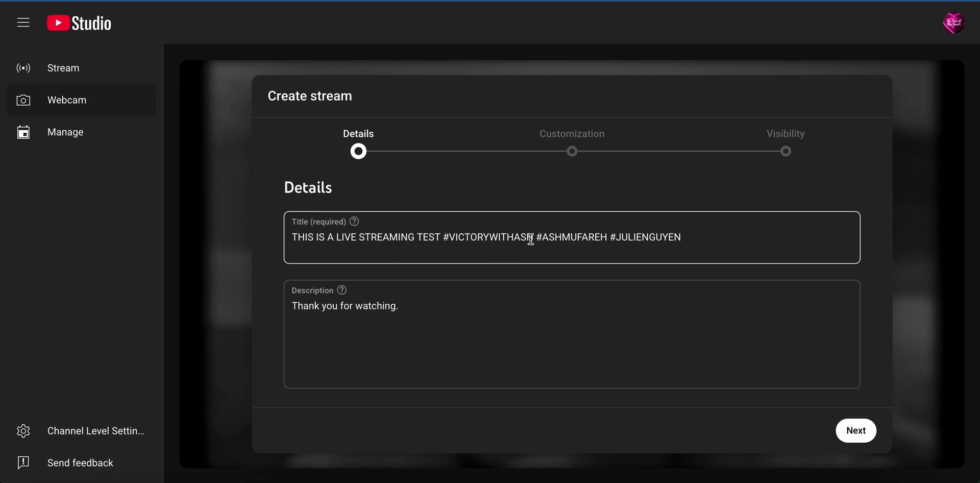
scroll(459, 317, "down", 5)
scroll(460, 316, "down", 5)
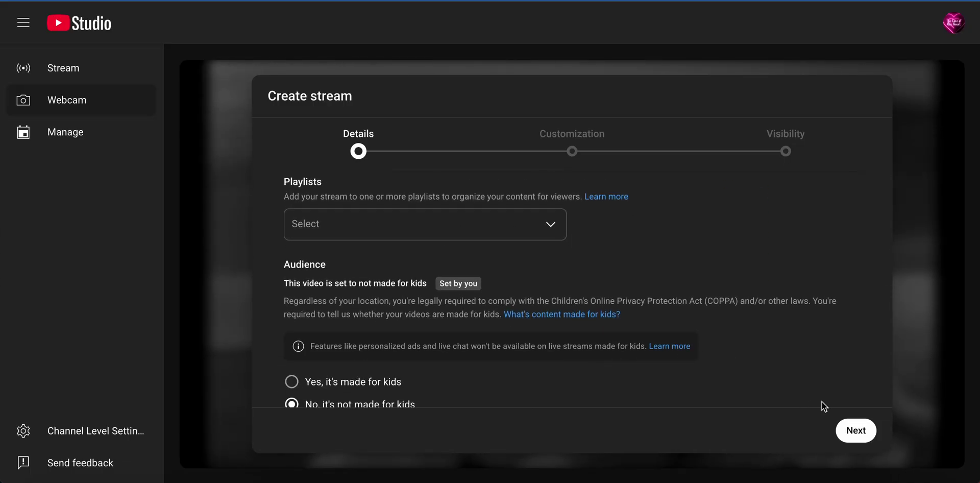
Advance to Customization and review the live chat options, leaving them unchanged
left_click(864, 438)
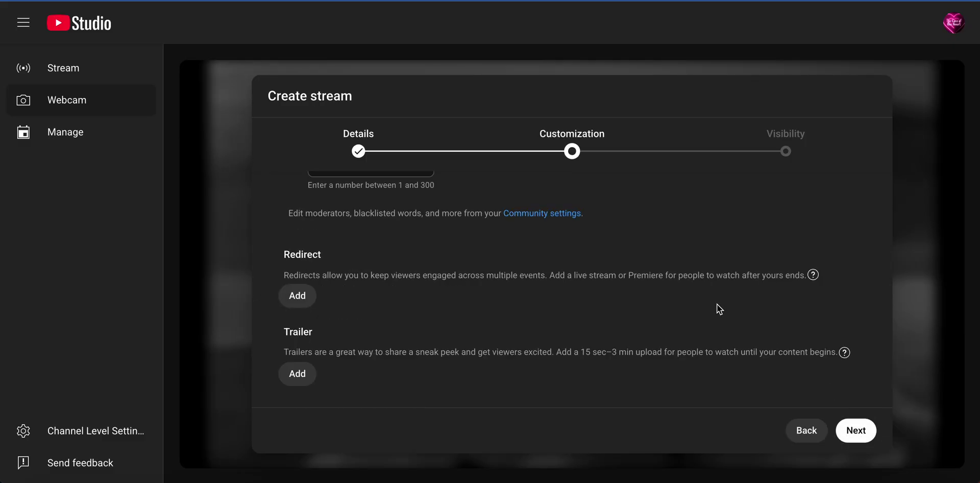
scroll(713, 304, "up", 9)
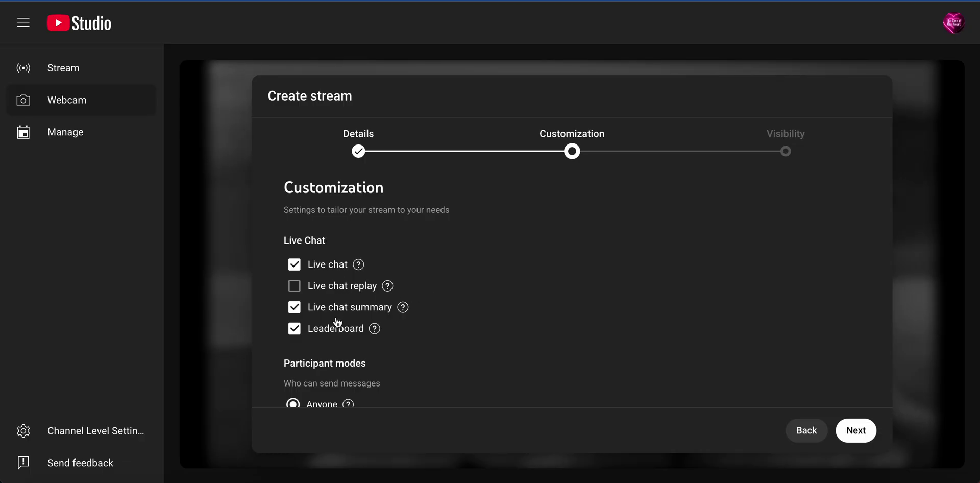
scroll(337, 320, "down", 2)
scroll(337, 320, "down", 3)
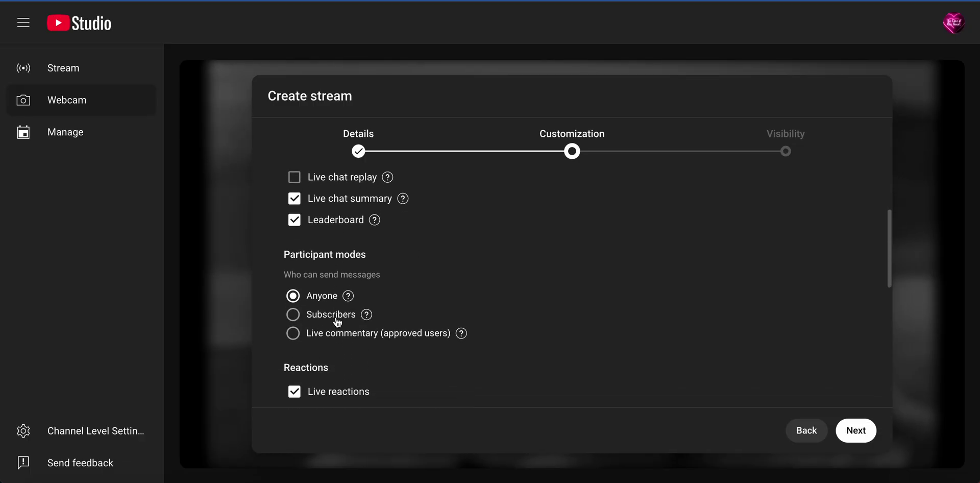
scroll(337, 320, "down", 1)
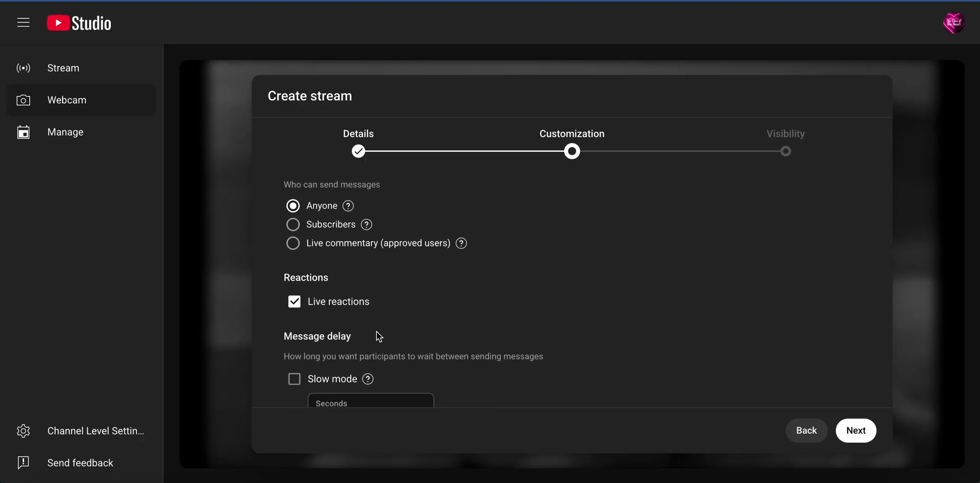
scroll(427, 308, "down", 2)
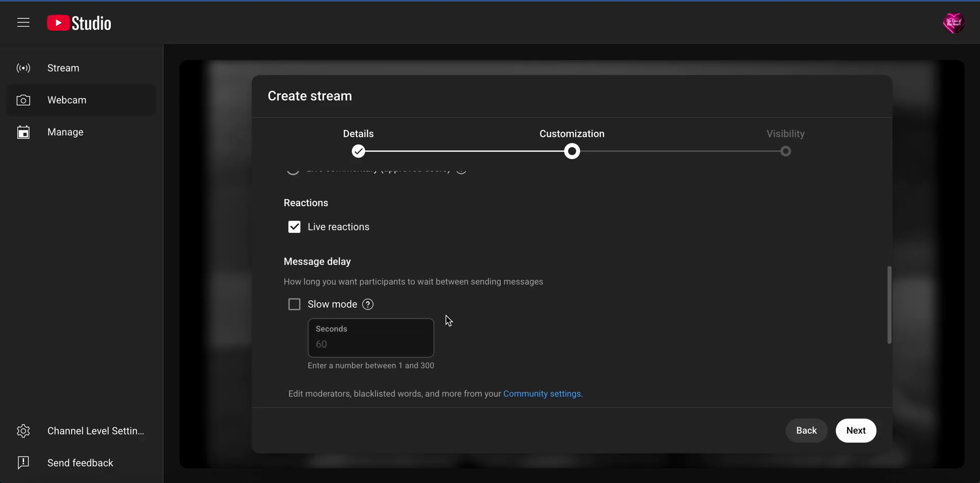
scroll(466, 331, "down", 2)
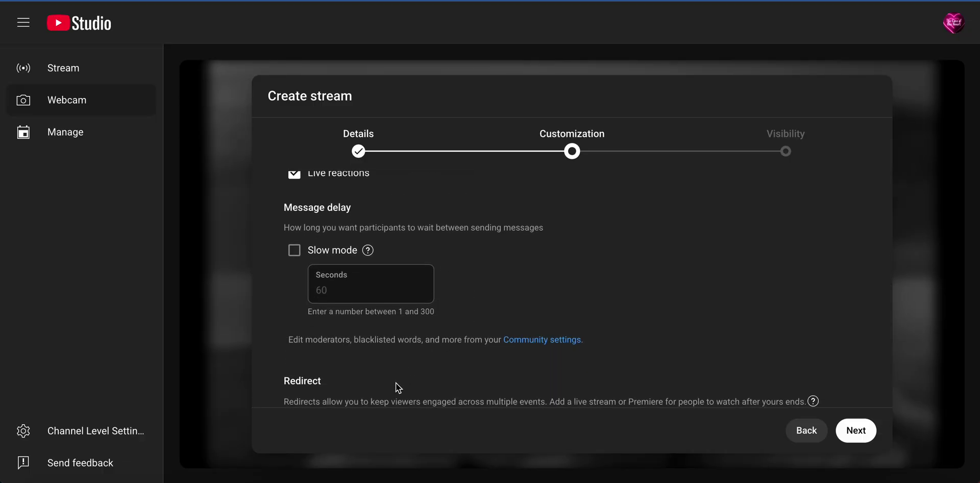
scroll(396, 388, "down", 1)
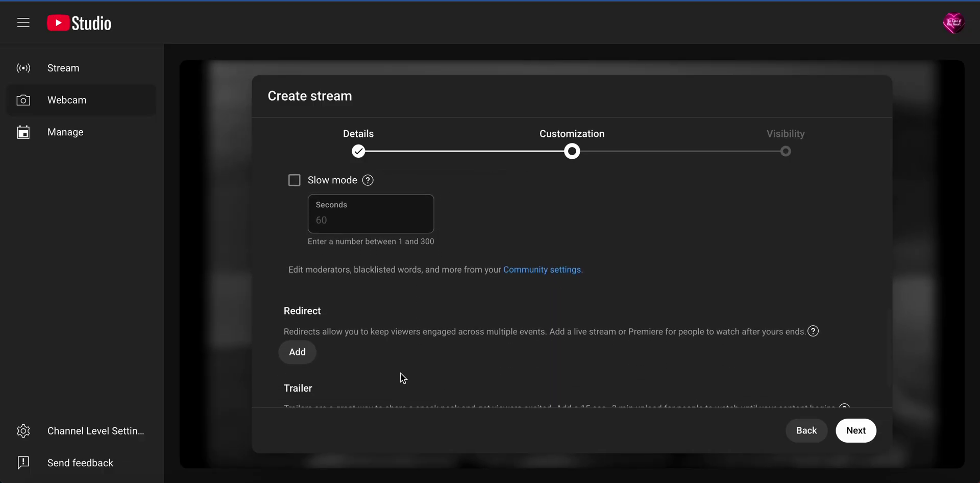
scroll(403, 369, "down", 1)
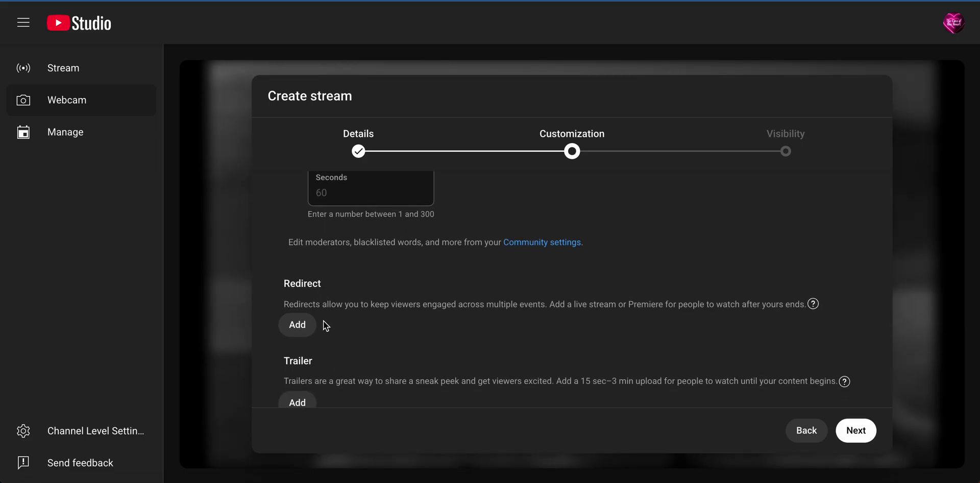
scroll(396, 287, "up", 3)
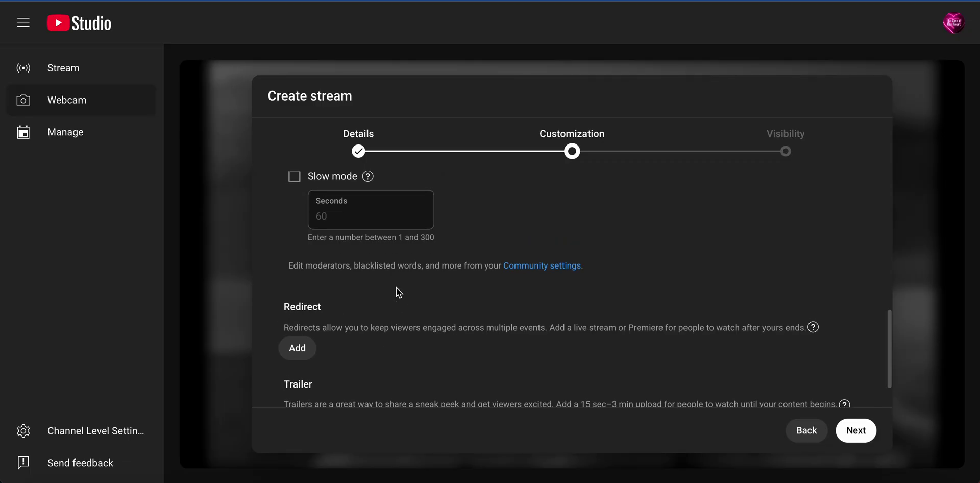
scroll(396, 287, "up", 8)
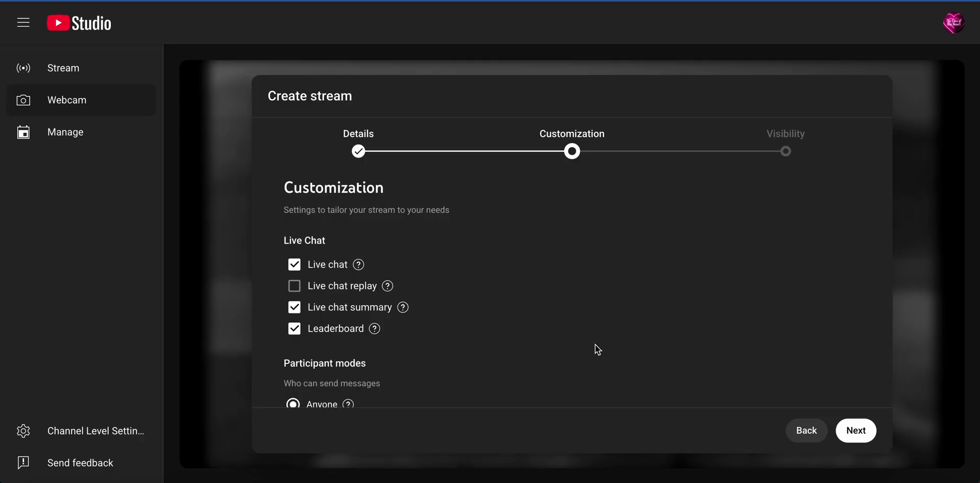
Set visibility to Unlisted and schedule the start for Oct 10, 2025 at 12:30 AM
left_click(860, 437)
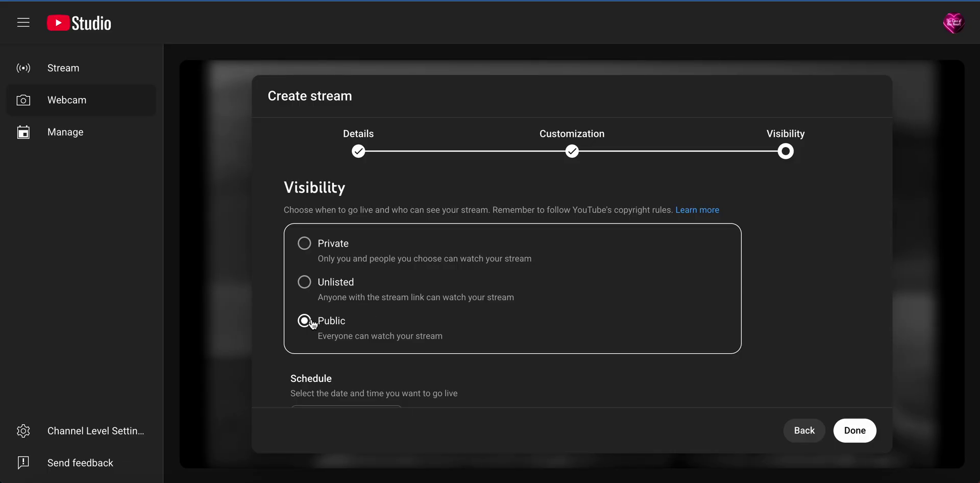
left_click(305, 284)
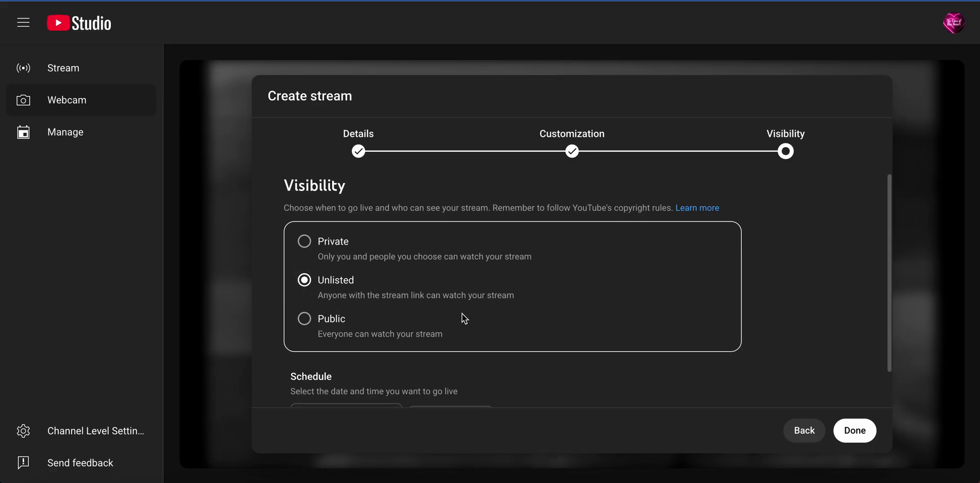
scroll(461, 313, "down", 1)
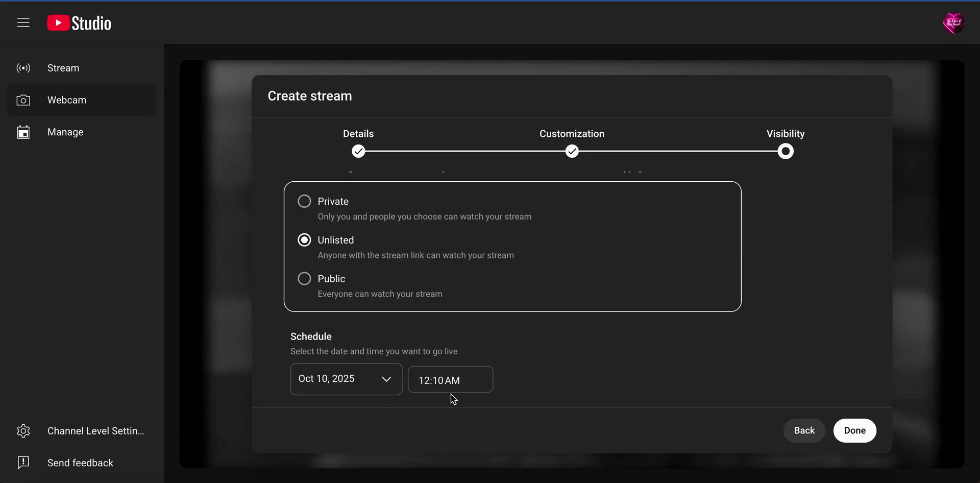
left_click_drag(446, 380, 435, 384)
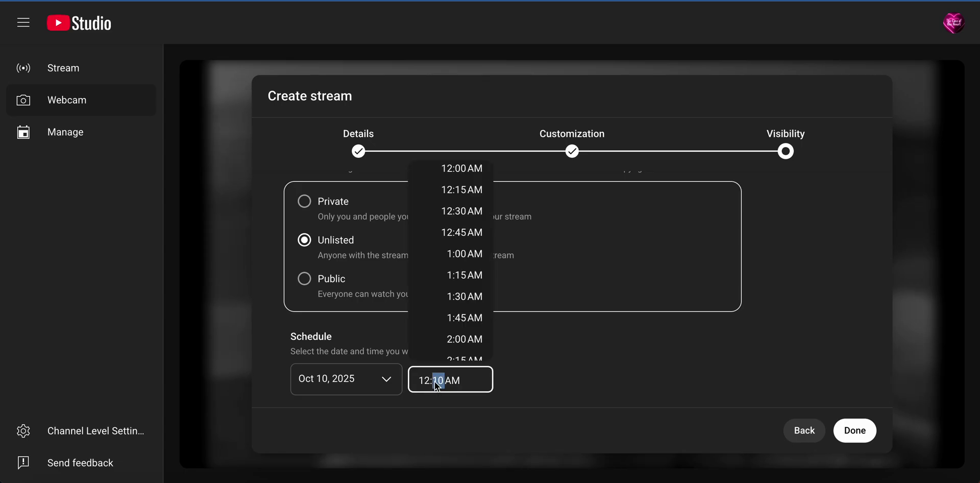
type("30")
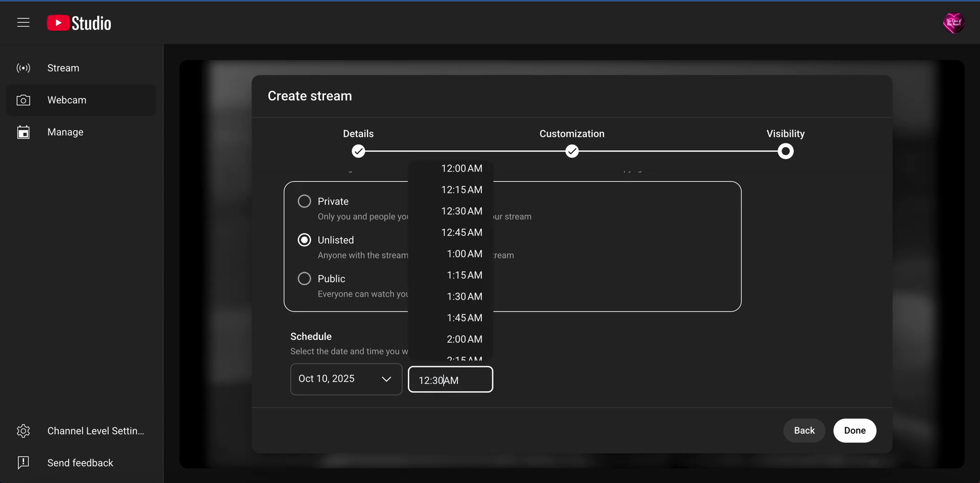
left_click(454, 215)
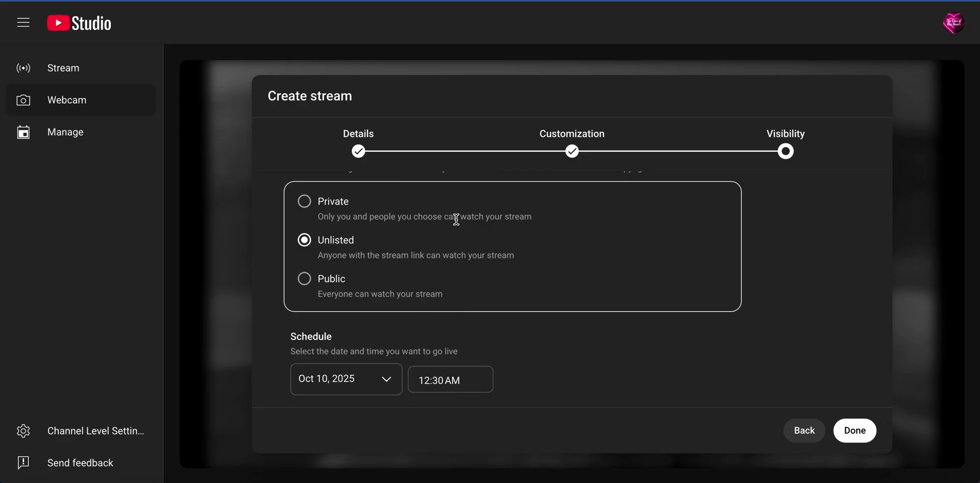
Create the scheduled stream and copy its video link from the Share Livestream dialog
left_click(864, 438)
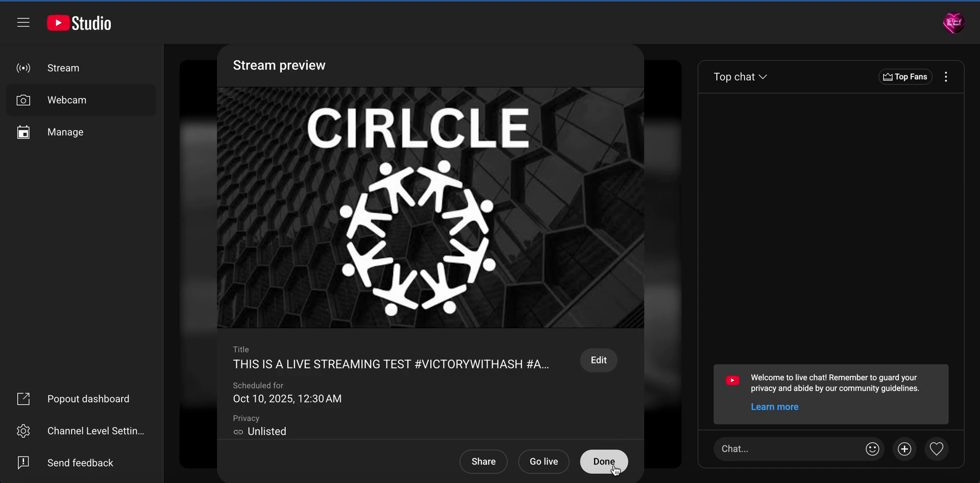
left_click(483, 462)
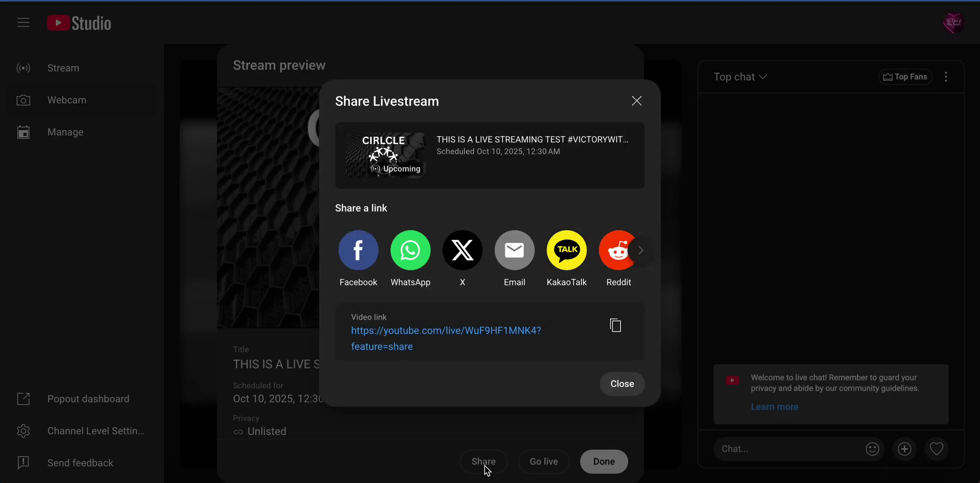
left_click(616, 325)
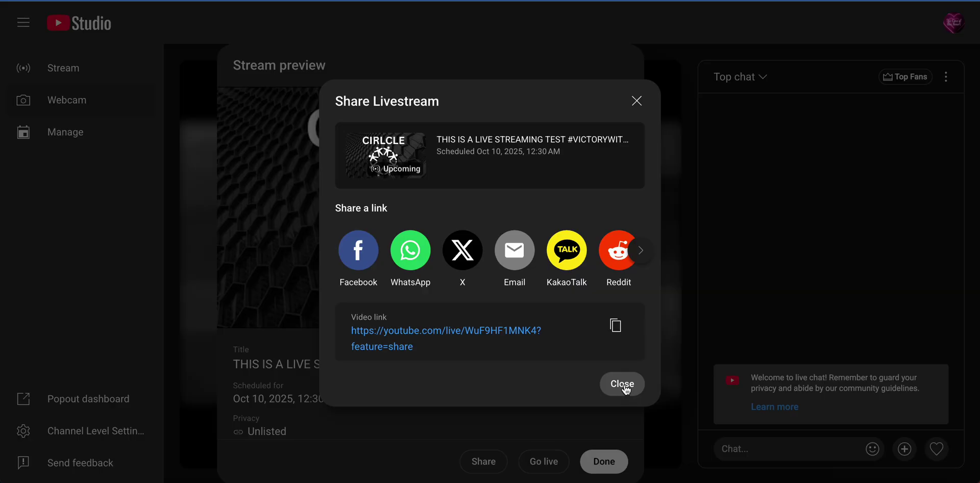
left_click(626, 387)
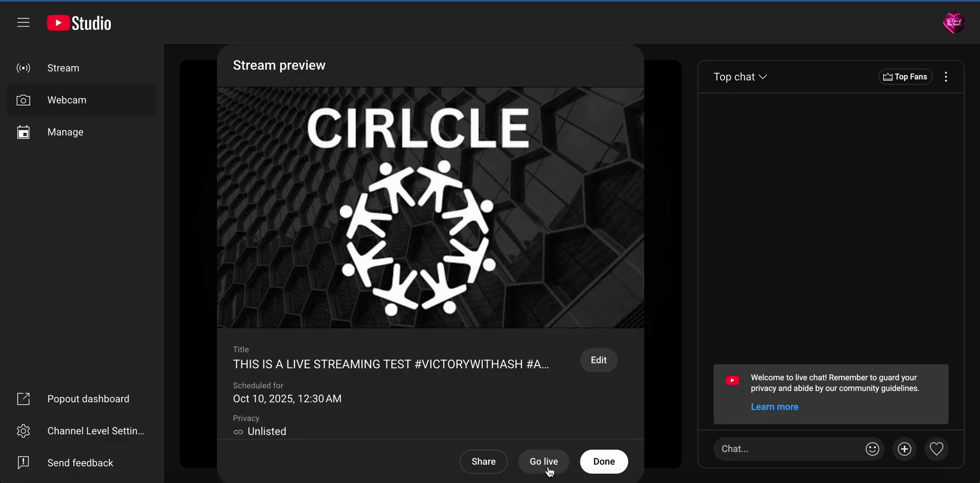
Go live with the scheduled Unlisted webcam stream from the Stream preview
left_click(544, 461)
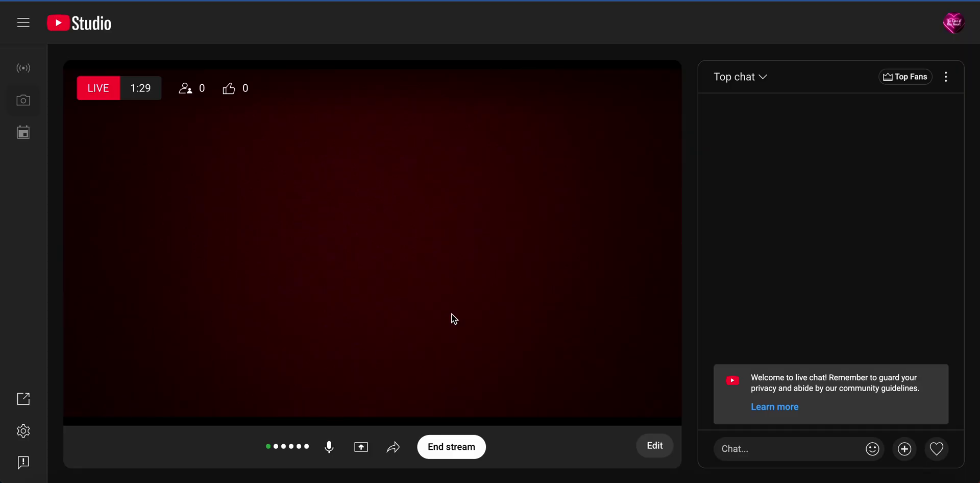
End the live broadcast, confirm stopping it, and dismiss the Stream Finished summary
left_click(457, 453)
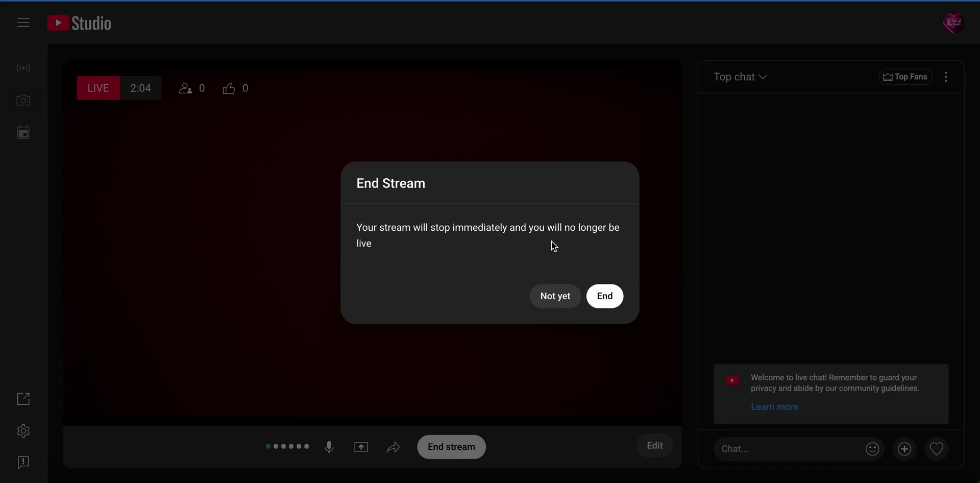
left_click(616, 296)
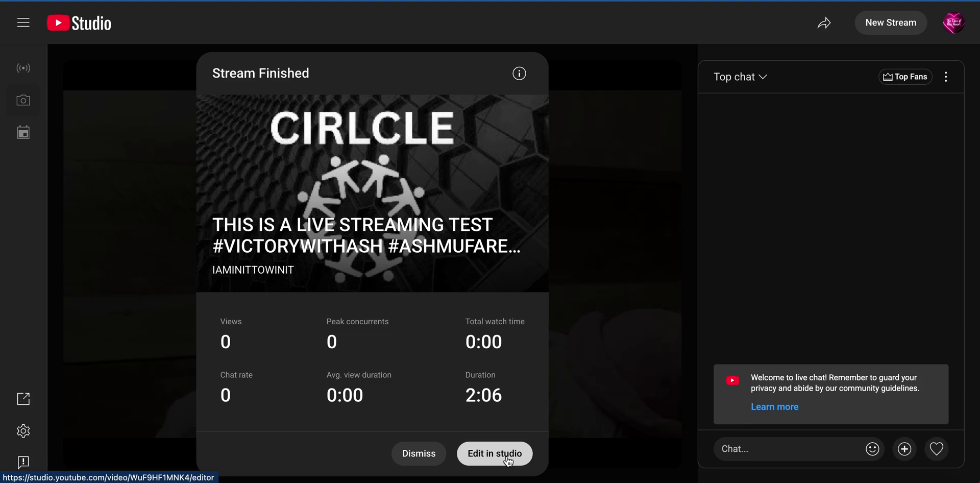
left_click(416, 461)
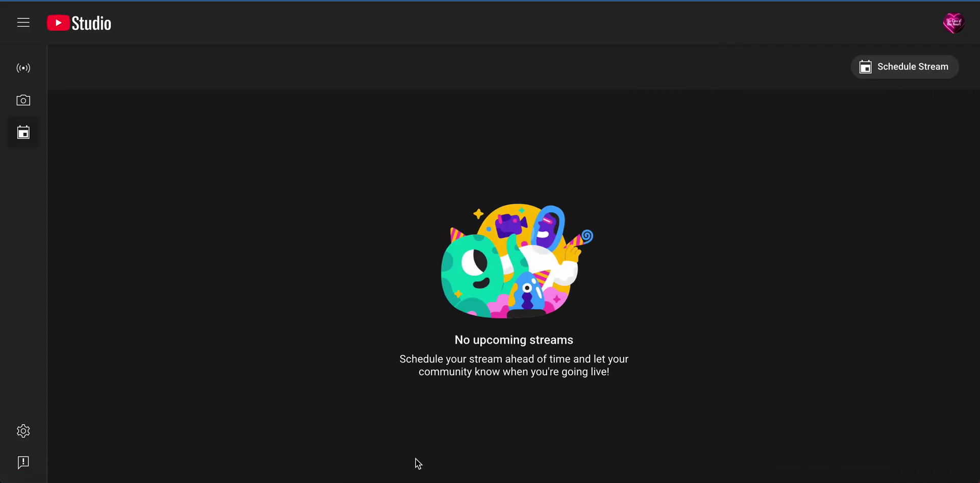